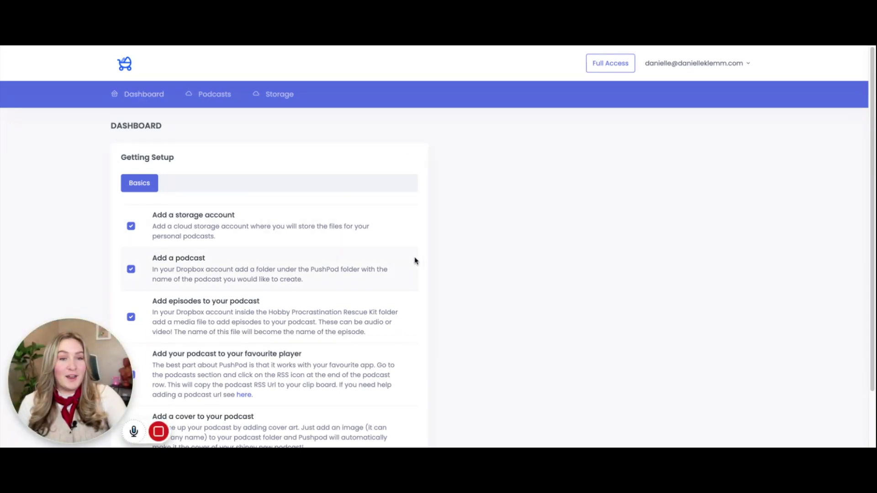
# - Connect a second Dropbox account from the Storage page's + provider list
pyautogui.scroll(-2, 389, 286)
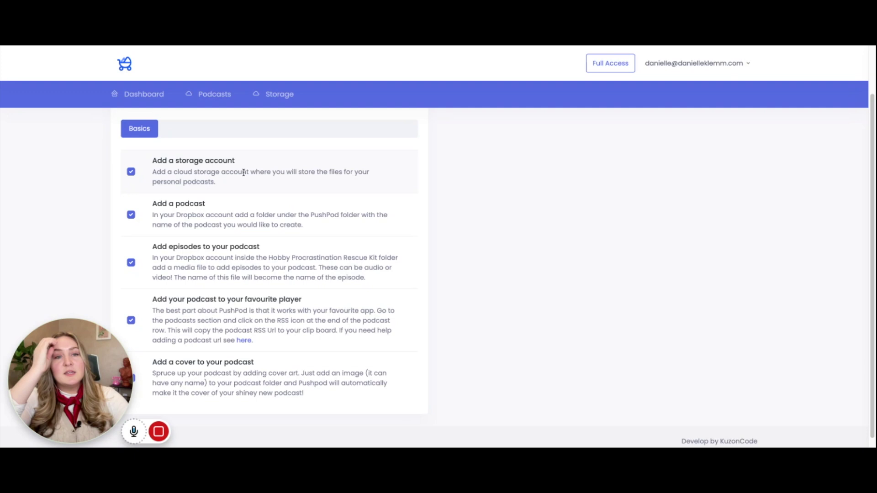
pyautogui.scroll(2, 215, 141)
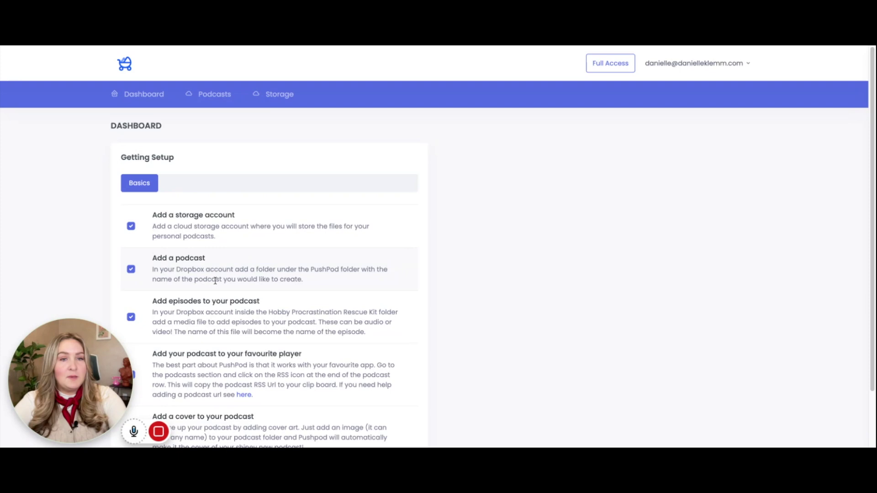
pyautogui.click(276, 95)
pyautogui.click(753, 131)
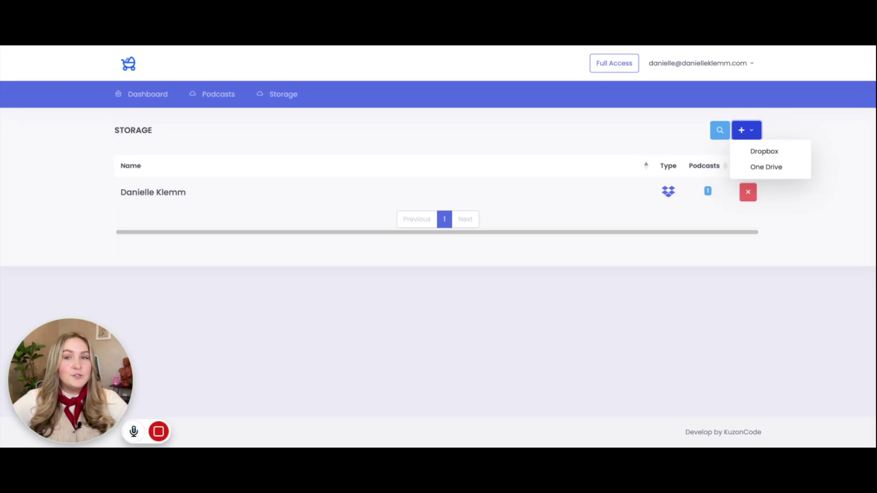
pyautogui.click(757, 156)
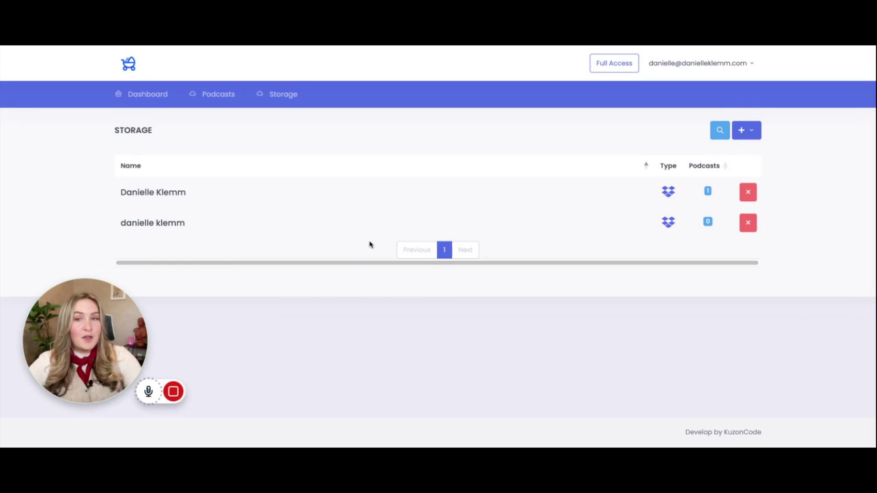
pyautogui.moveTo(670, 226)
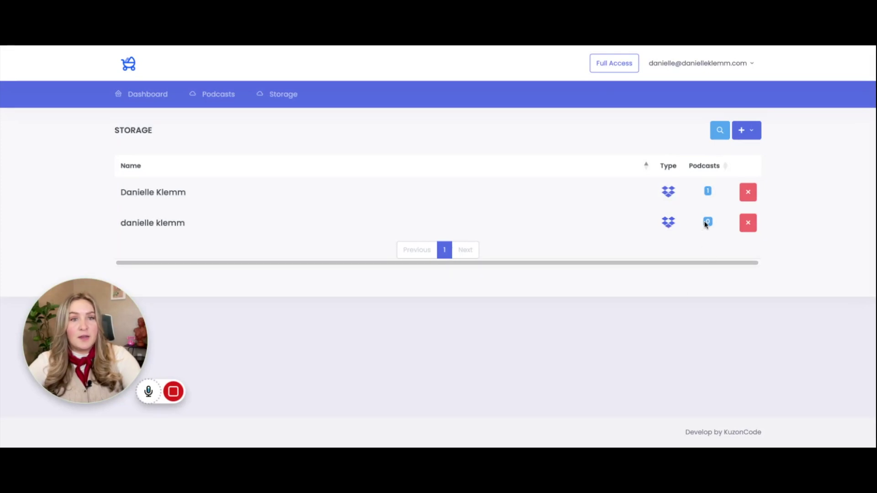
# - Review the storage step on the setup checklist, then copy the Hobby Procrastination Rescue Kit RSS feed URL
pyautogui.click(131, 95)
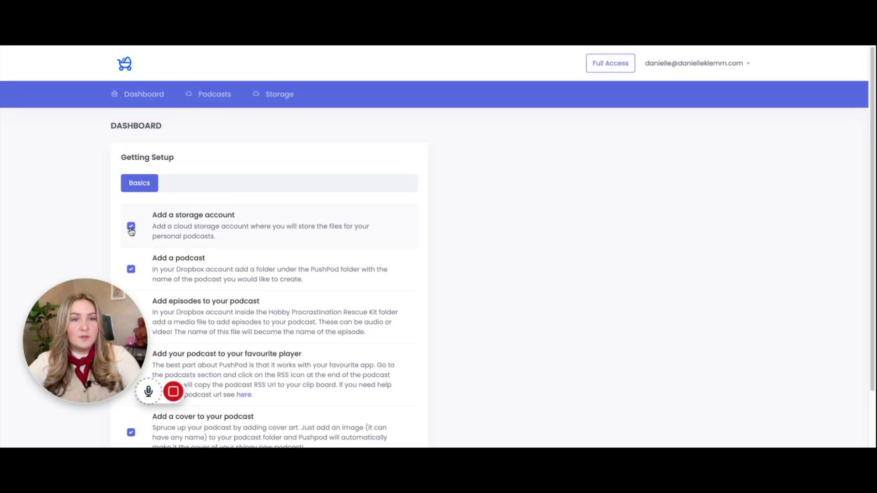
pyautogui.moveTo(153, 216); pyautogui.dragTo(187, 241)
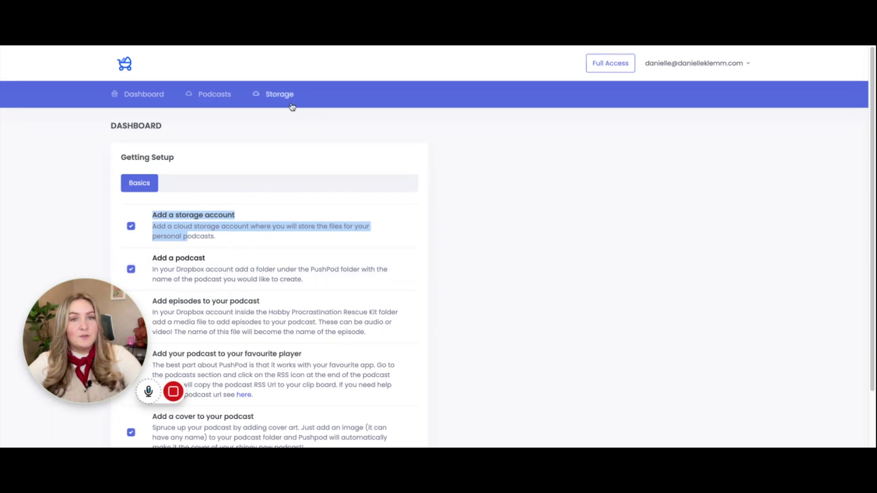
pyautogui.click(220, 95)
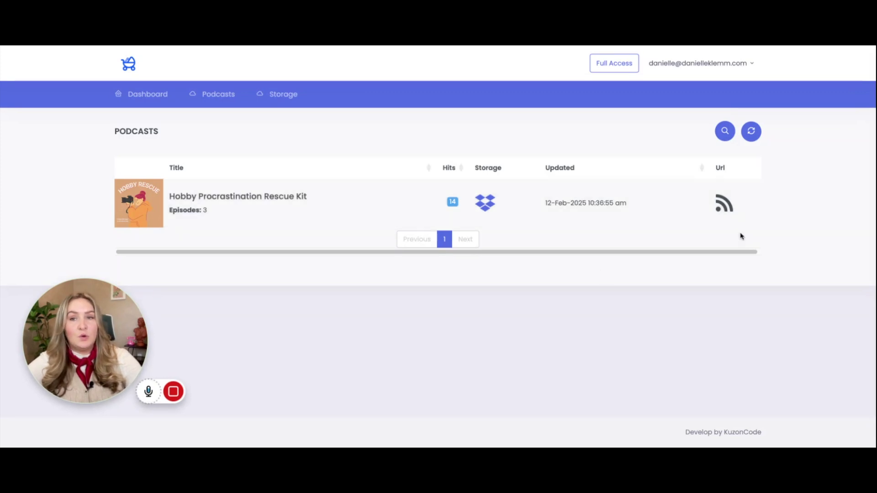
pyautogui.click(716, 213)
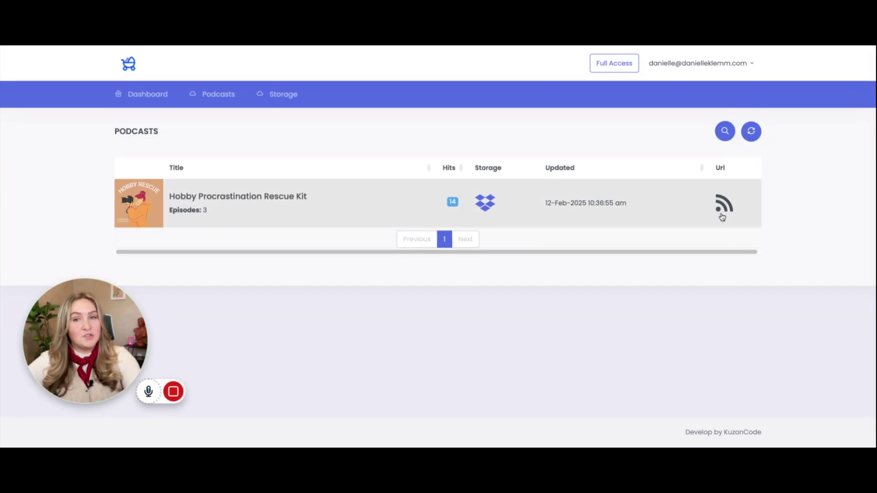
pyautogui.click(157, 206)
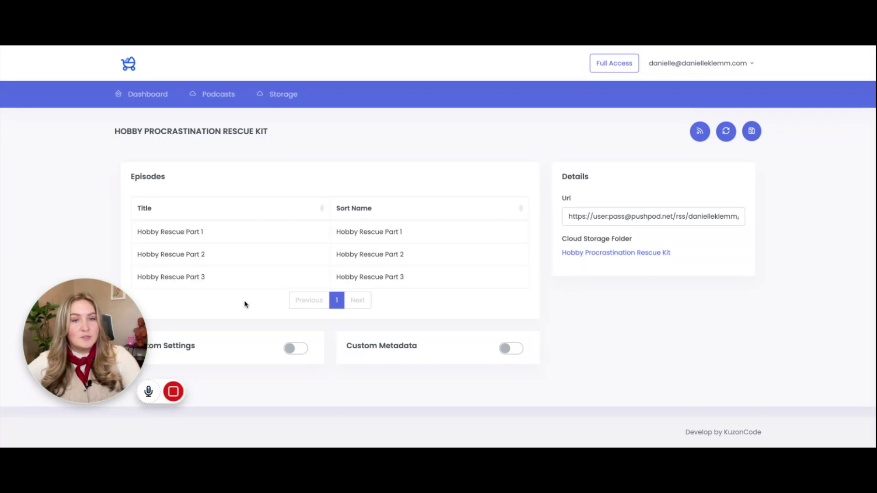
pyautogui.hotkey('alt', 'Left')
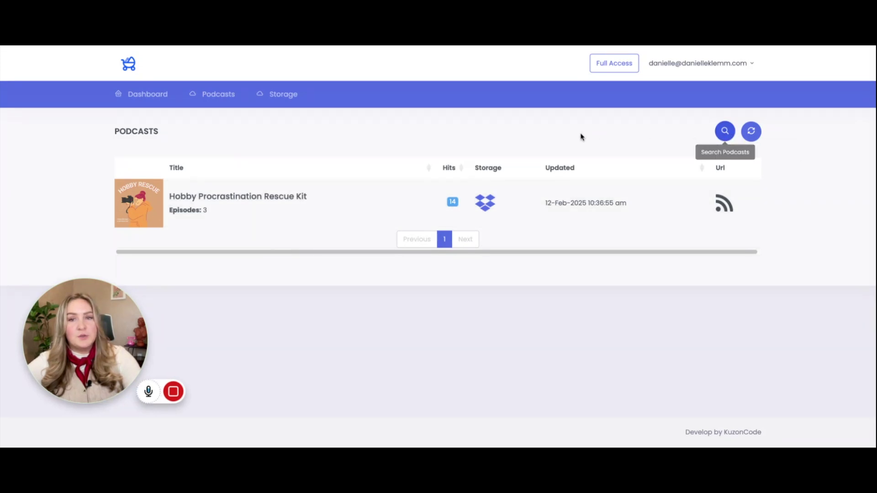
# - Go back via the Dashboard to the Storage page listing both Dropbox accounts (1 and 0 podcasts)
pyautogui.moveTo(138, 131); pyautogui.dragTo(148, 131)
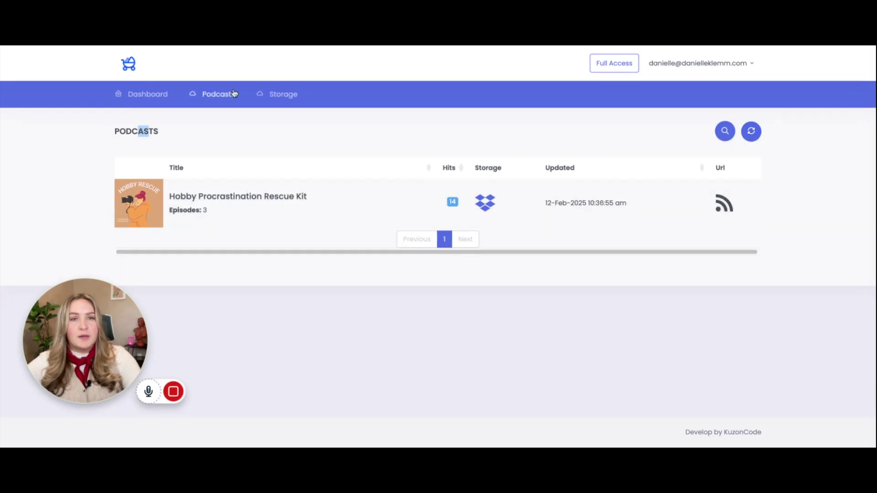
pyautogui.click(147, 94)
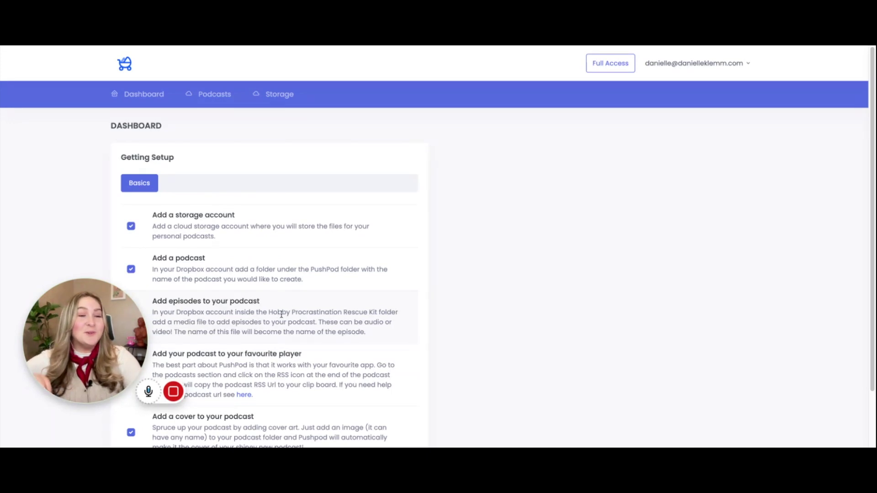
pyautogui.click(284, 96)
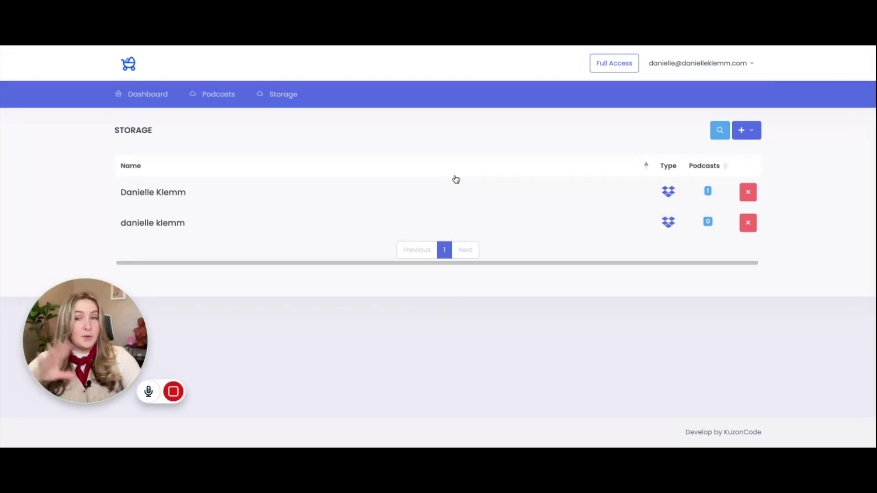
pyautogui.moveTo(672, 192)
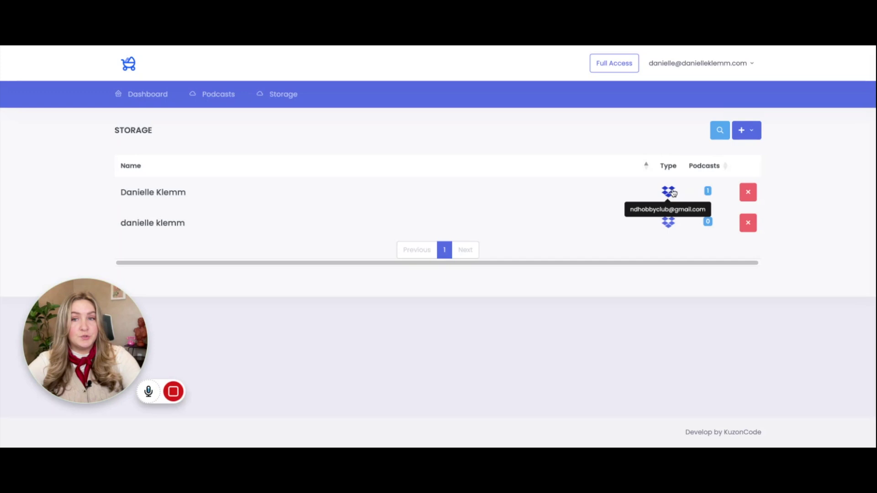
# - Open the linked Dropbox and enter the Apps › PushPod › Hobby Procrastination Rescue Kit folder
pyautogui.click(672, 192)
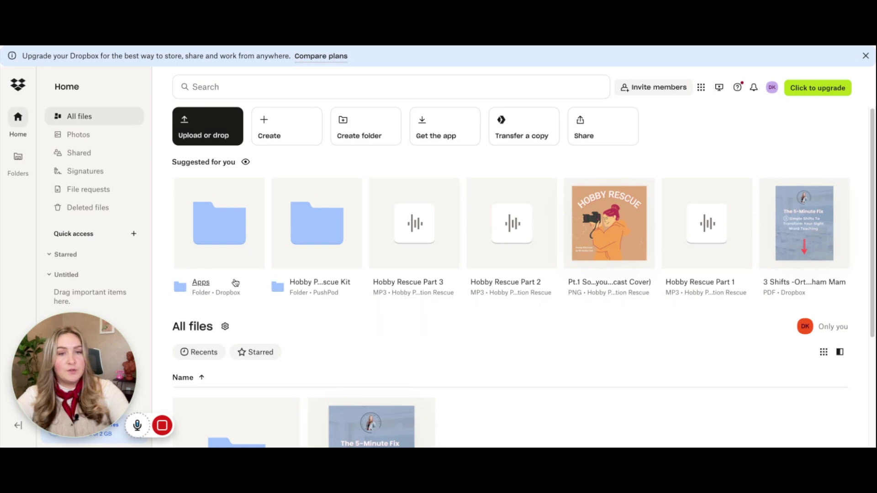
pyautogui.click(311, 284)
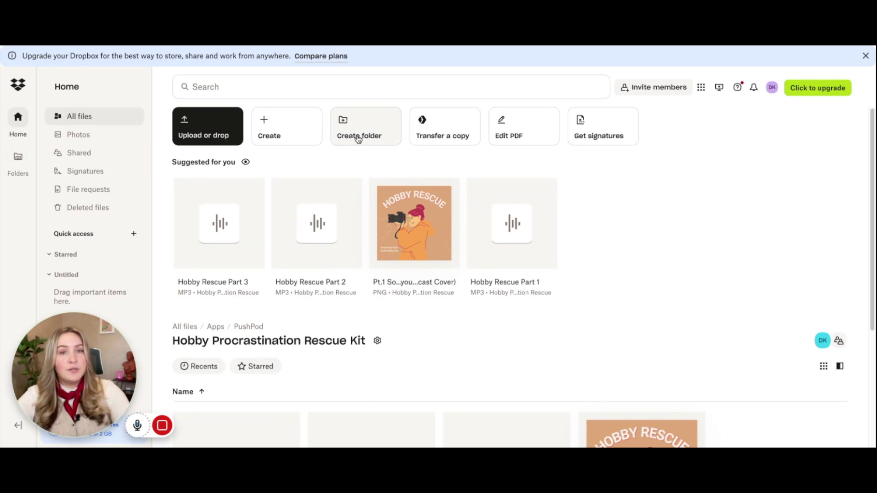
# - Preview the Hobby Rescue PNG podcast cover from Dropbox's Suggested for you files
pyautogui.moveTo(382, 231)
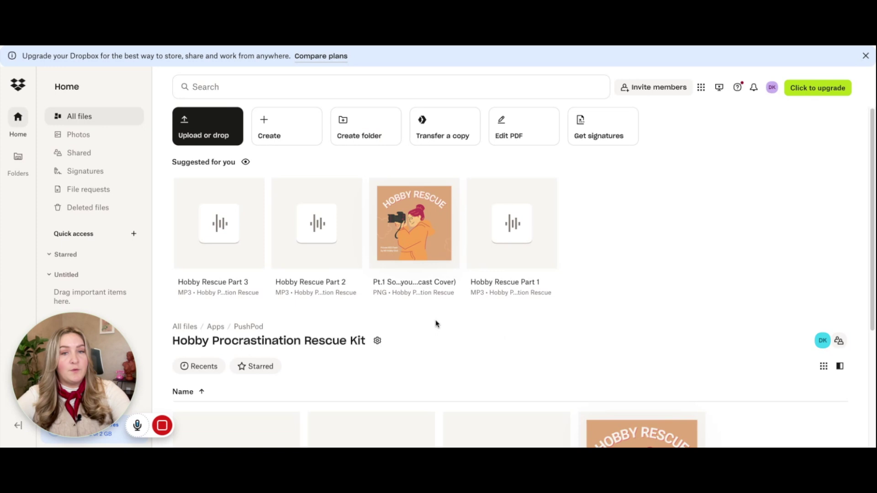
pyautogui.moveTo(402, 254)
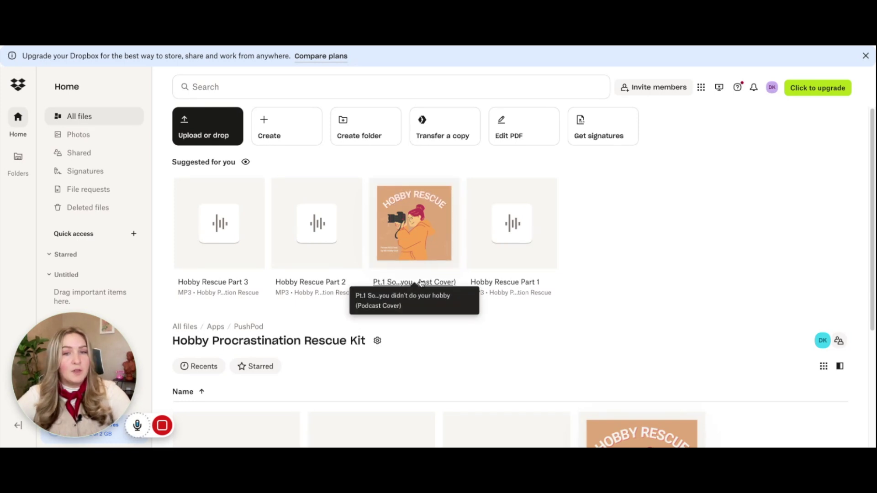
pyautogui.click(448, 238)
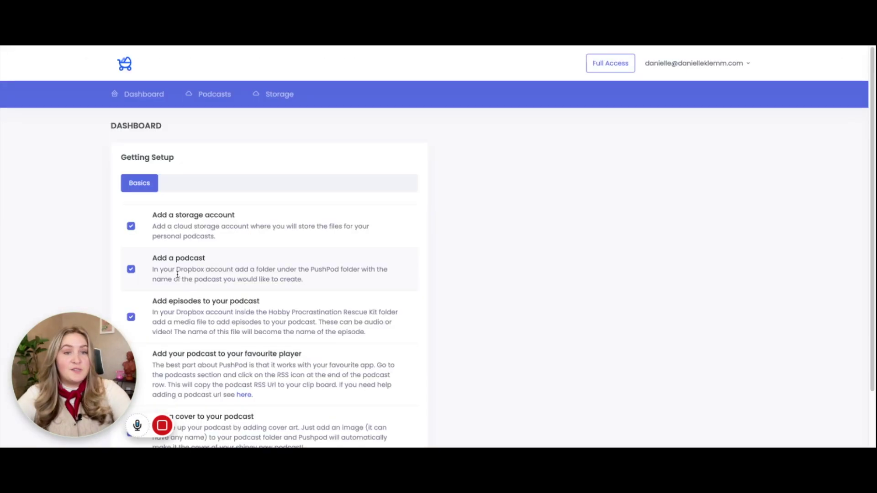
# - Open Hobby Procrastination Rescue Kit from the Podcasts list and copy its RSS link
pyautogui.scroll(-2, 179, 277)
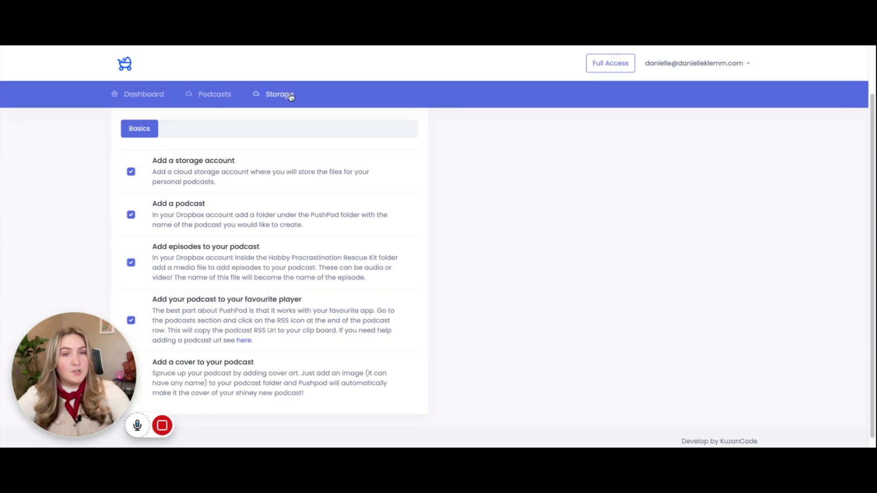
pyautogui.click(225, 95)
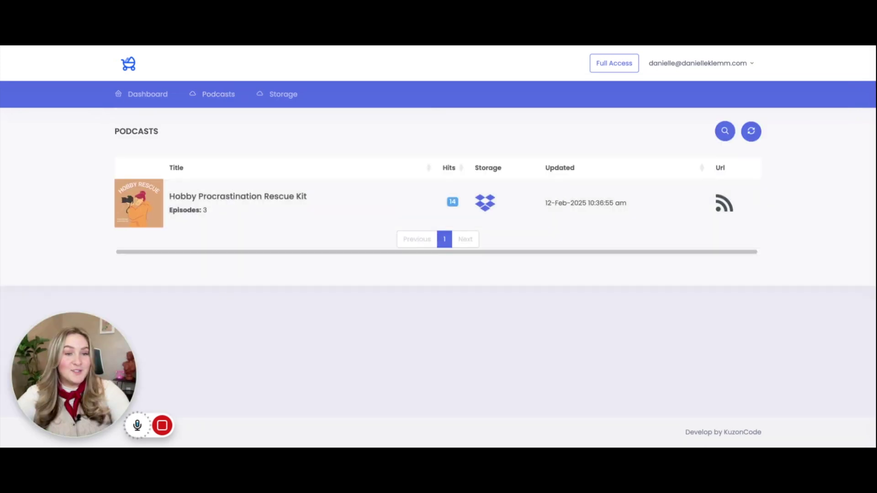
pyautogui.click(242, 196)
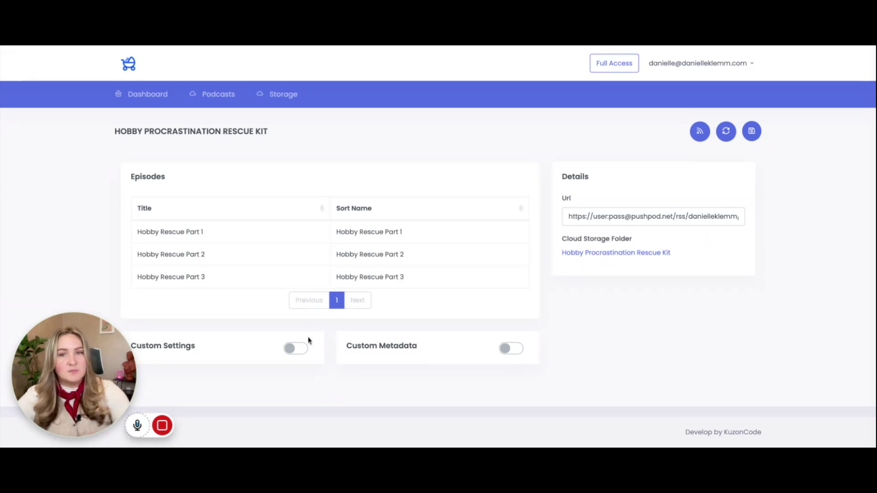
pyautogui.click(700, 137)
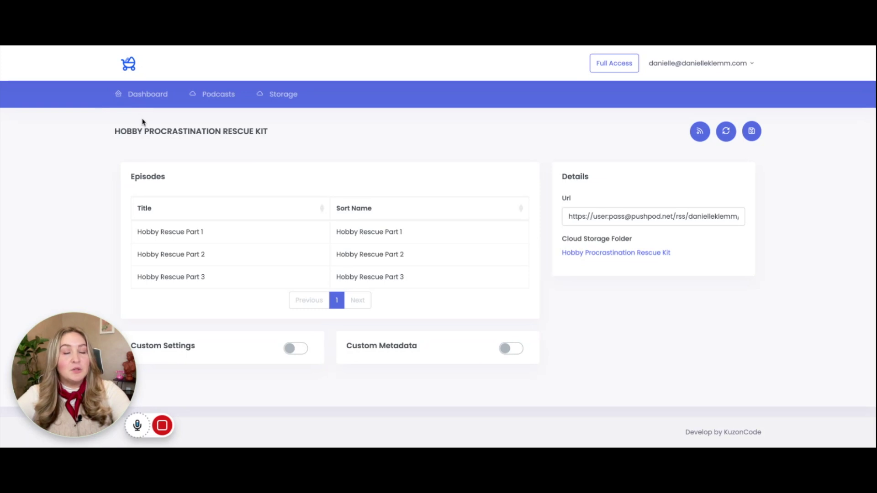
# - Copy the Hobby Procrastination Rescue Kit feed again and select its full Url on the podcast page
pyautogui.click(142, 95)
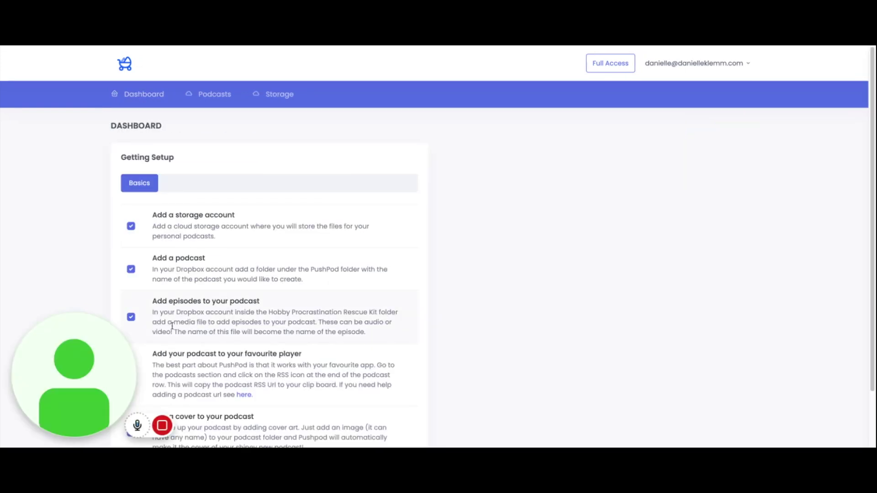
pyautogui.scroll(-2, 290, 320)
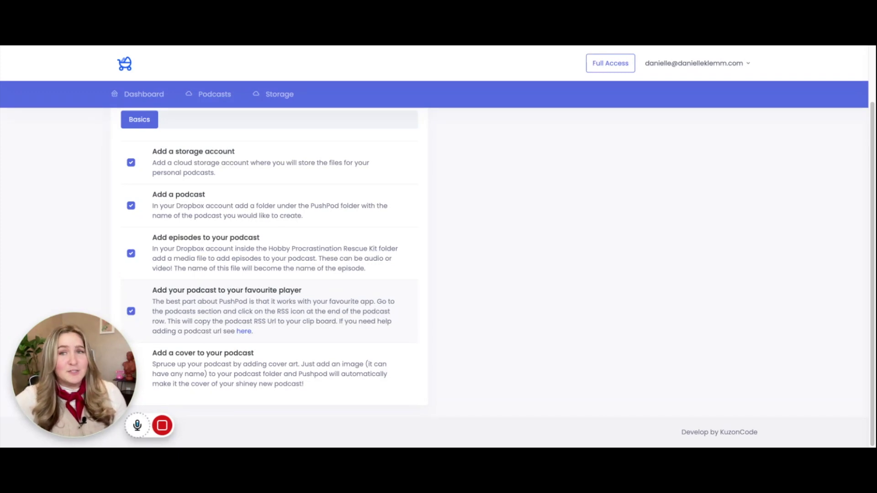
pyautogui.click(207, 97)
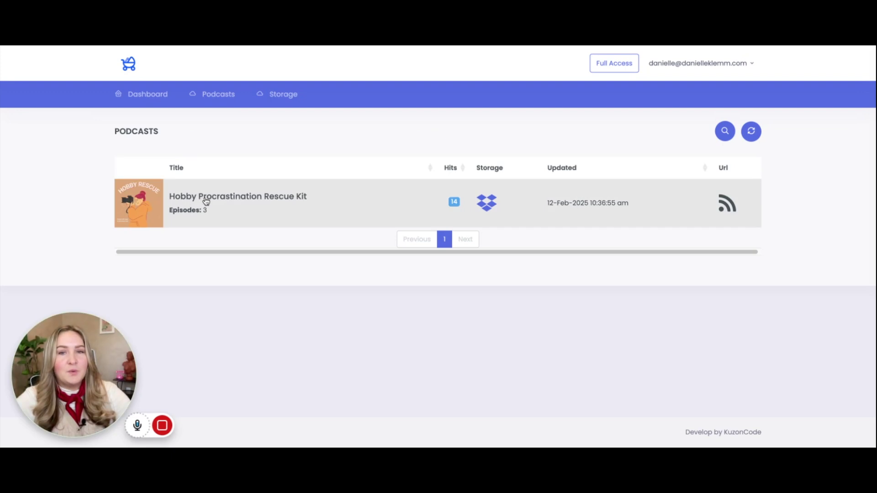
pyautogui.moveTo(486, 209)
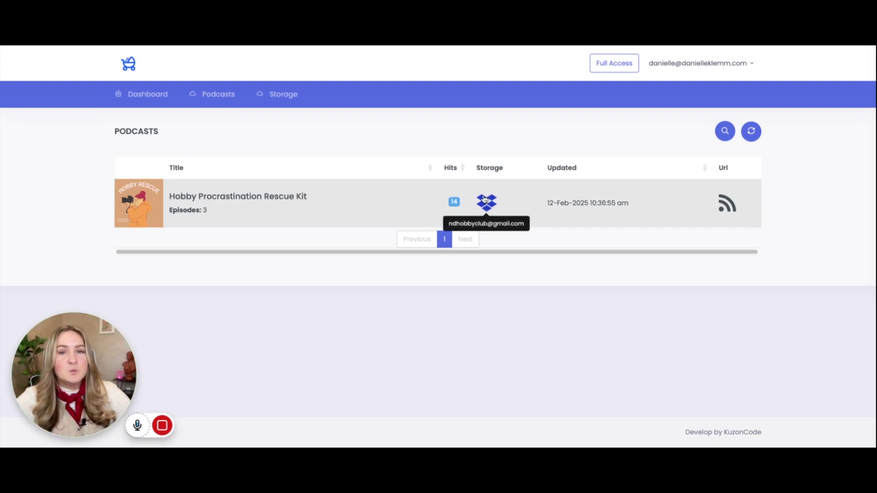
pyautogui.click(725, 208)
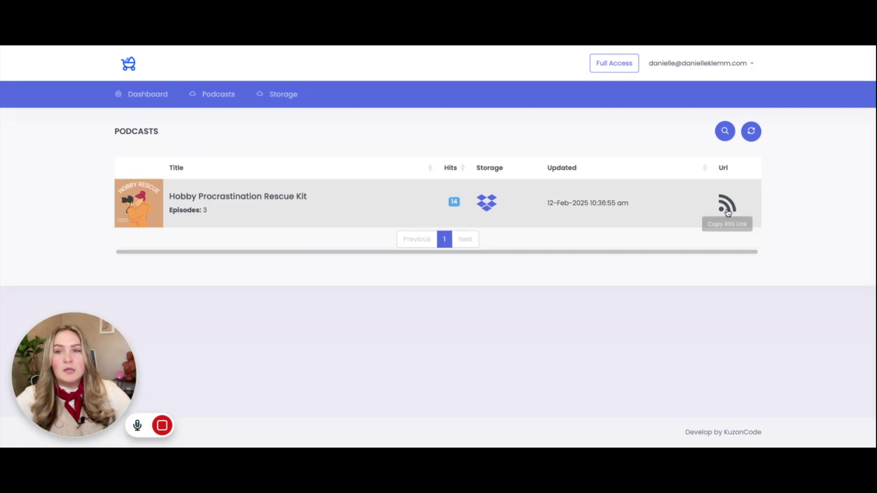
pyautogui.click(258, 197)
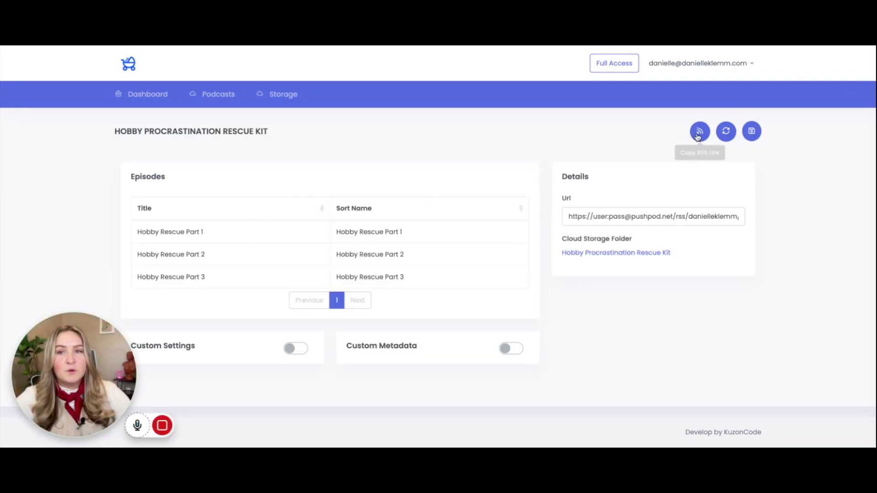
pyautogui.tripleClick(626, 215)
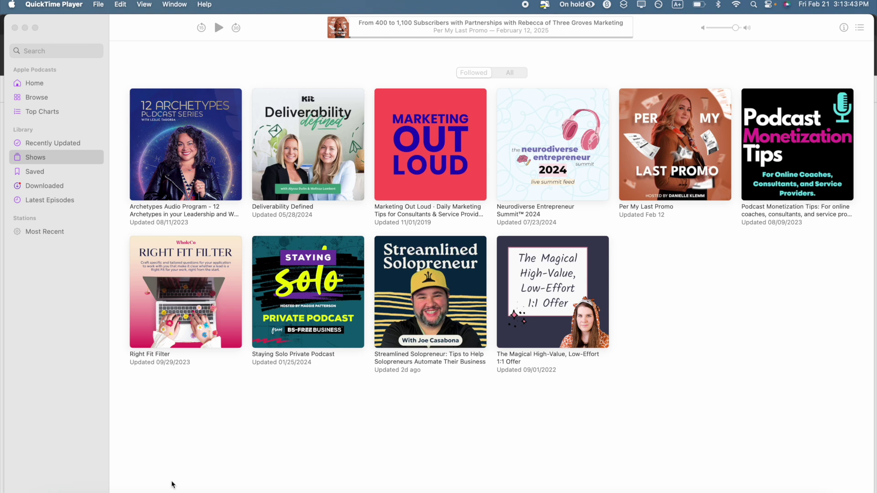
# - Follow the pasted PushPod RSS URL in Apple Podcasts using File › Follow a Show by URL…
pyautogui.click(120, 377)
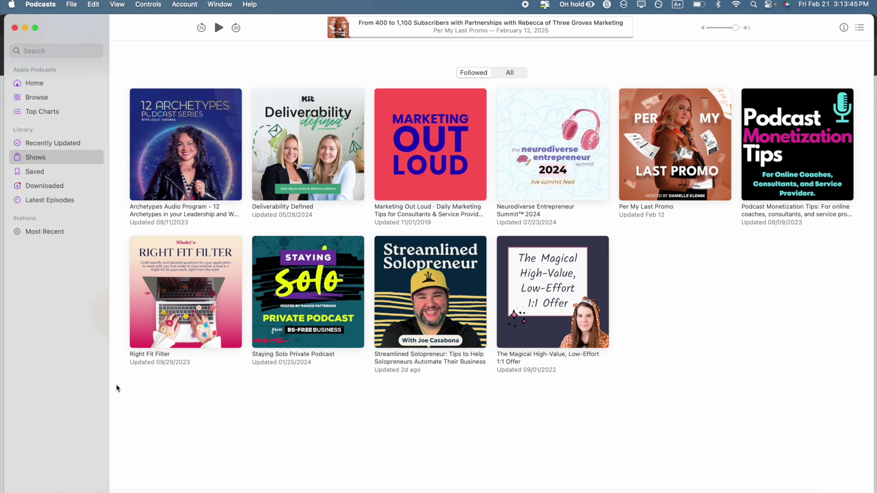
pyautogui.click(72, 4)
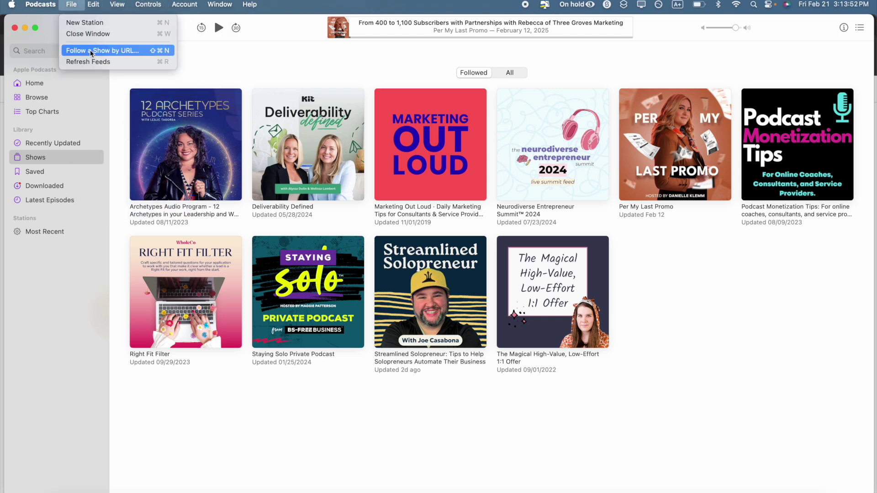
pyautogui.click(96, 51)
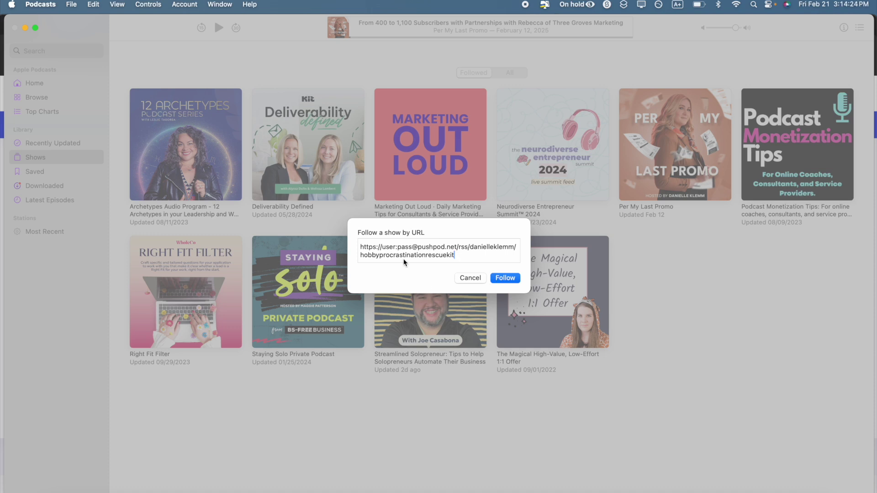
pyautogui.click(505, 278)
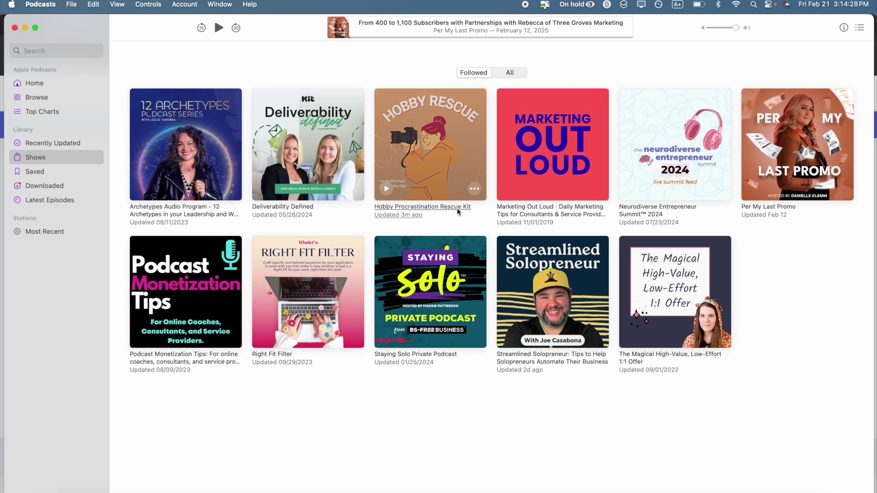
pyautogui.click(416, 173)
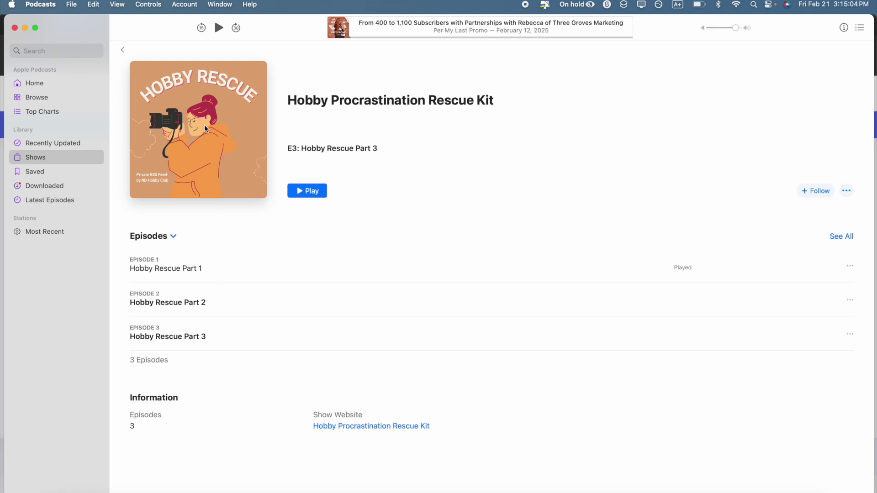
pyautogui.click(123, 50)
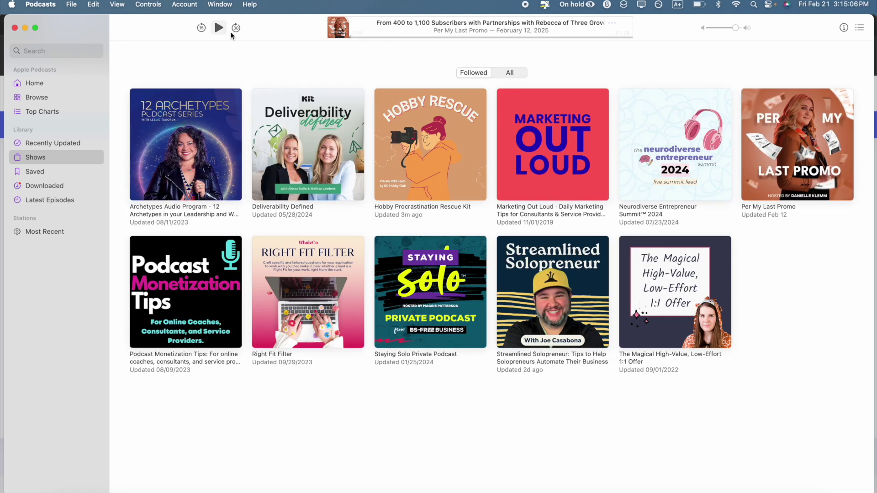